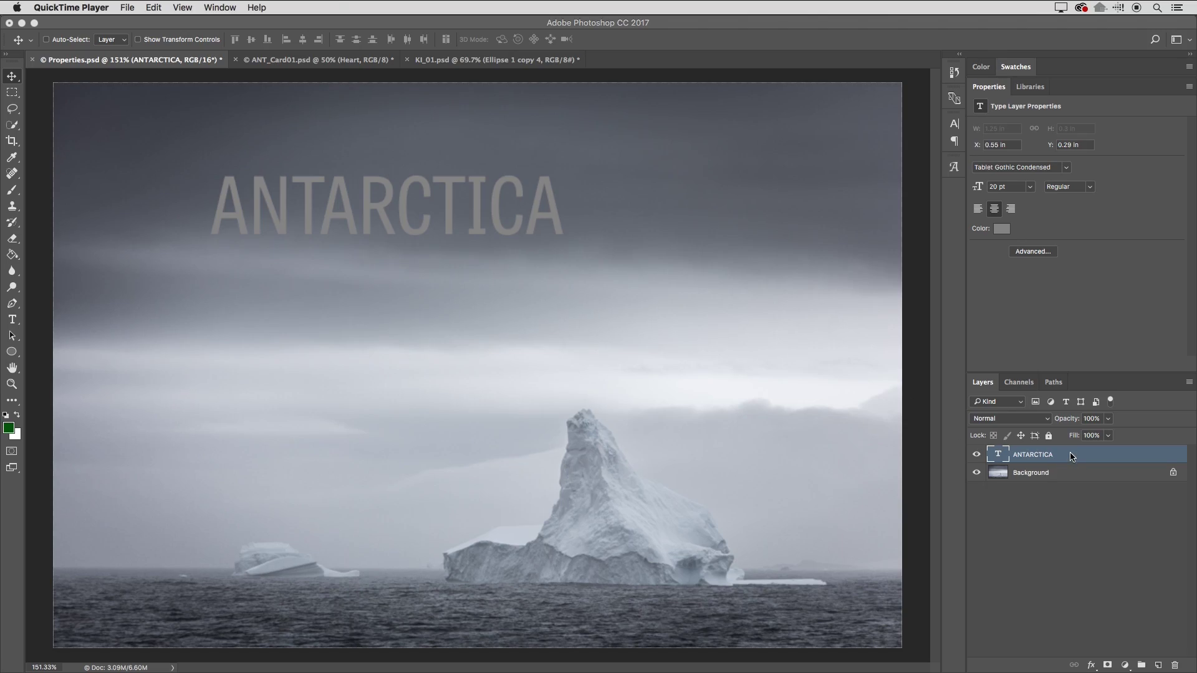
Select the Background layer holding the iceberg photo in Properties.psd.
left_click(1085, 474)
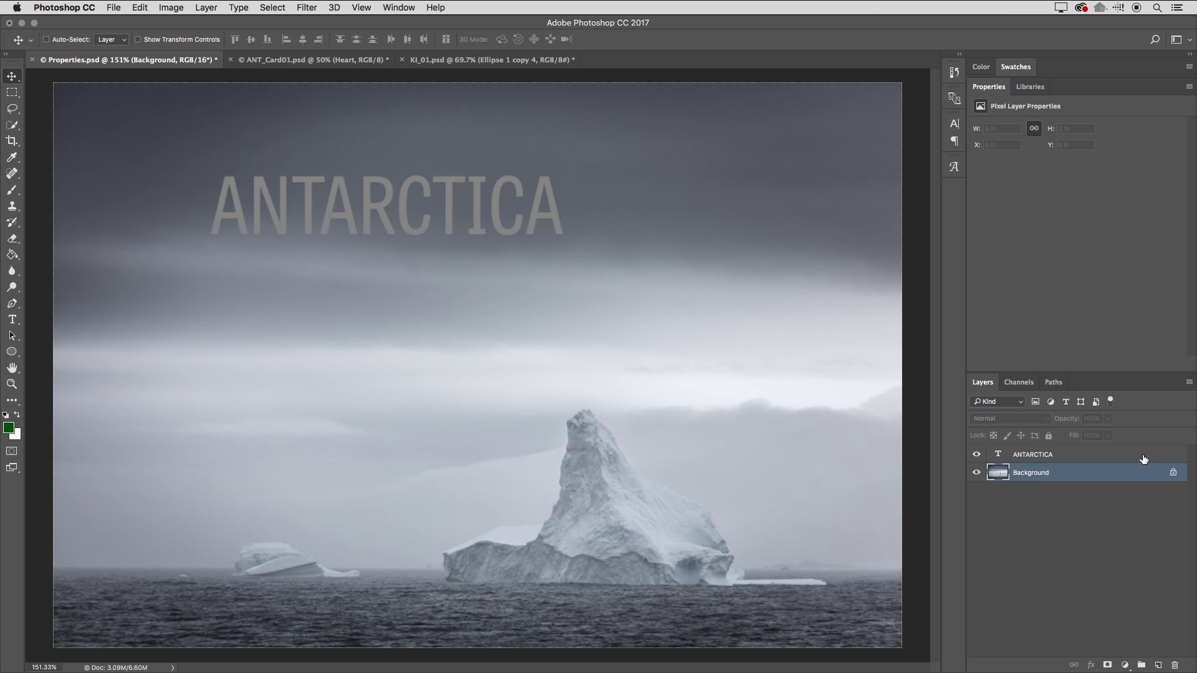
Unlock the Background into Layer 0, then select the ANTARCTICA type layer.
left_click(1173, 474)
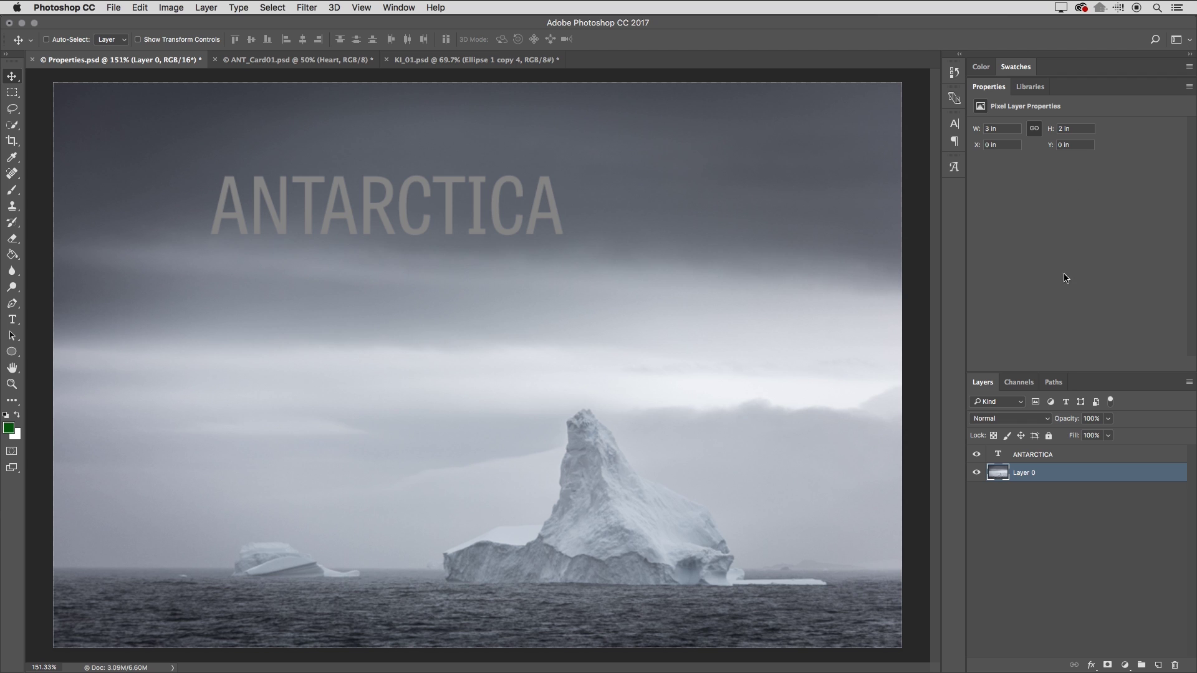
left_click(1071, 458)
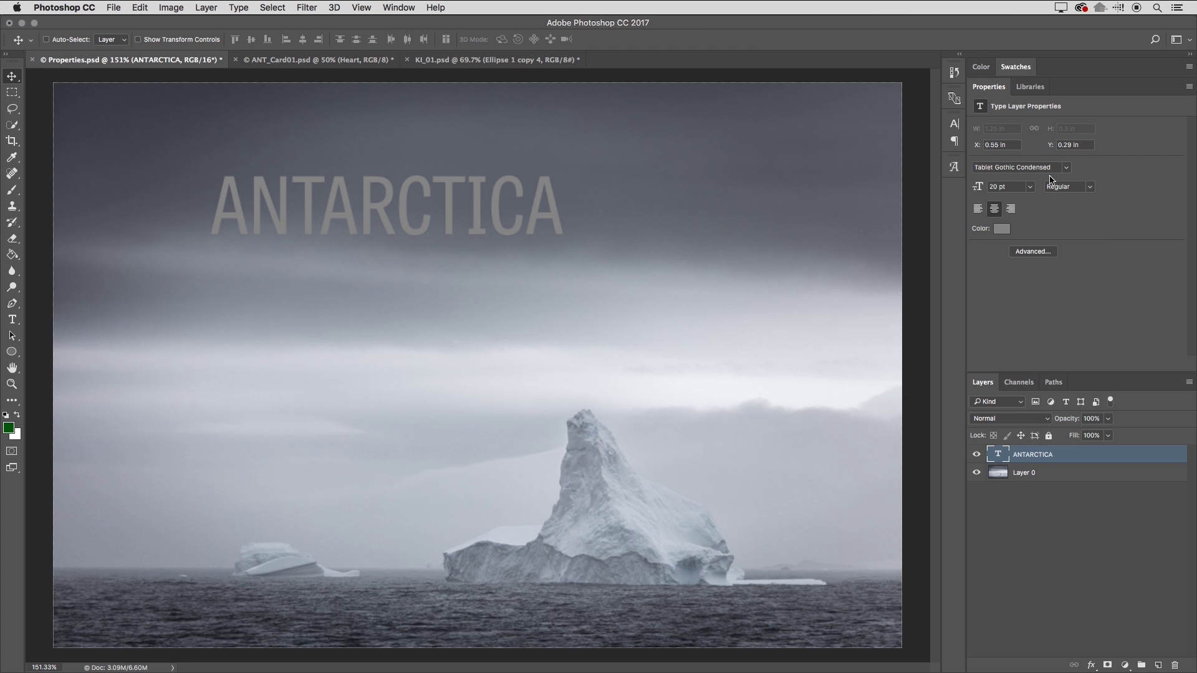
Review the font list and Character panel without changes, then switch to the Type tool.
left_click(1067, 169)
left_click(1068, 169)
left_click(1042, 255)
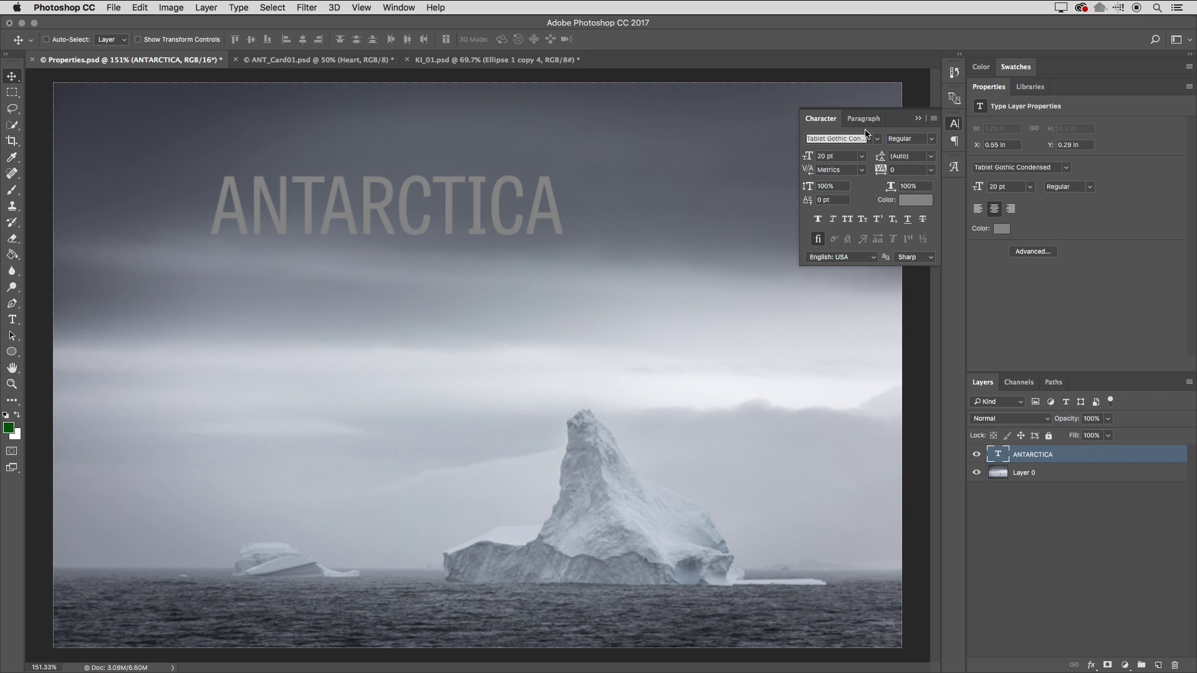
left_click(918, 119)
key("t")
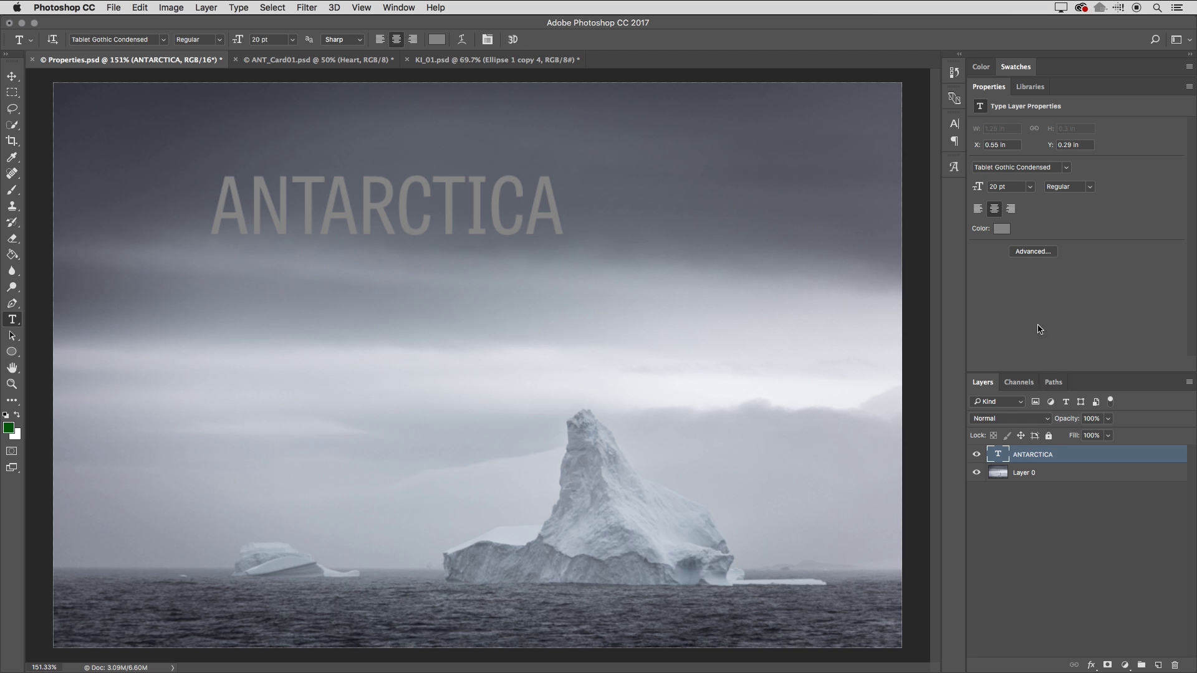
left_click(1067, 168)
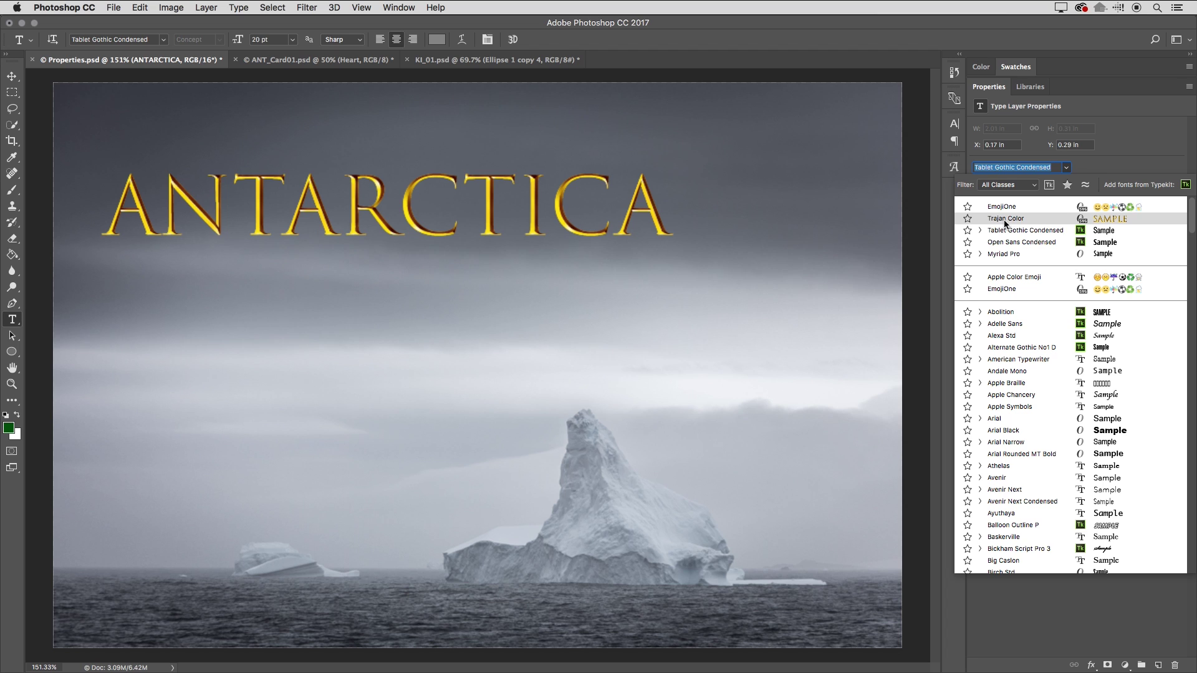
Set ANTARCTICA in Trajan Color, swap its final A for an alternate glyph, and commit.
left_click(1055, 225)
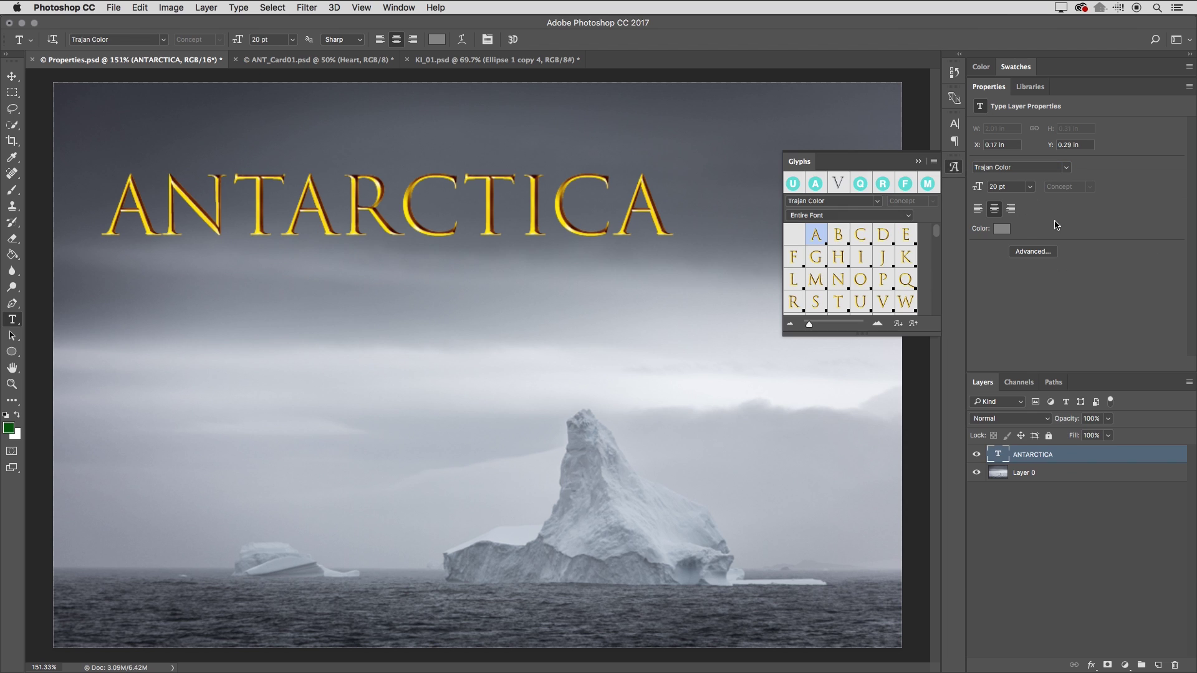
left_click_drag(654, 207, 623, 207)
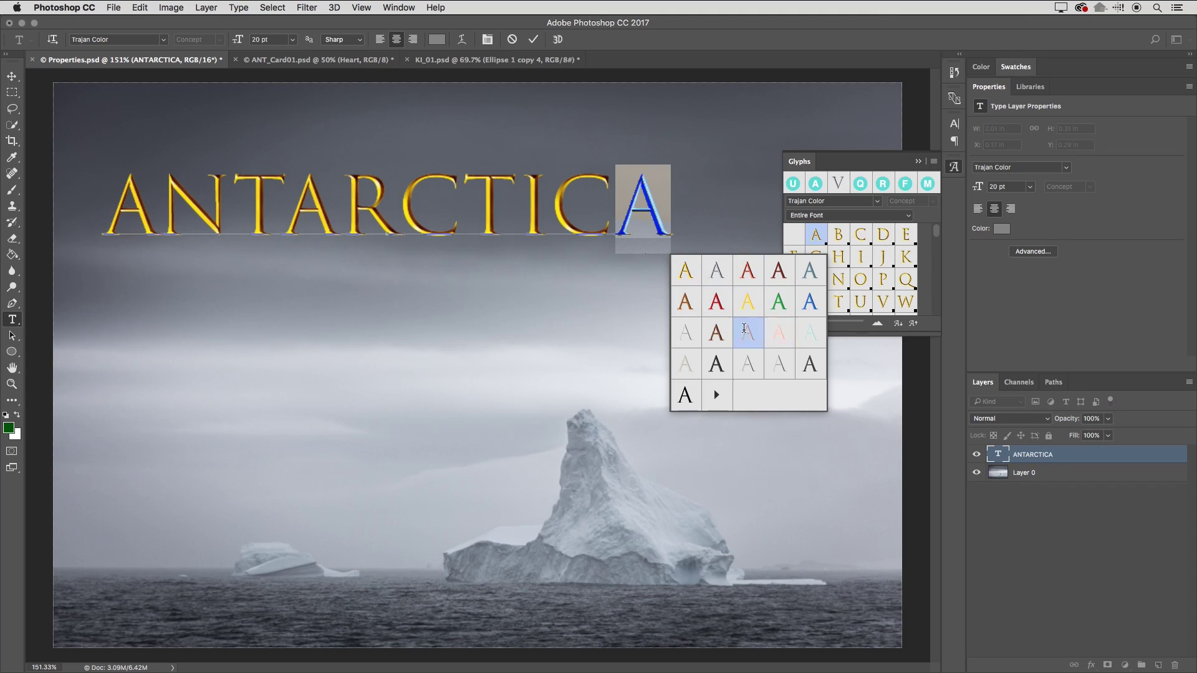
key("Return")
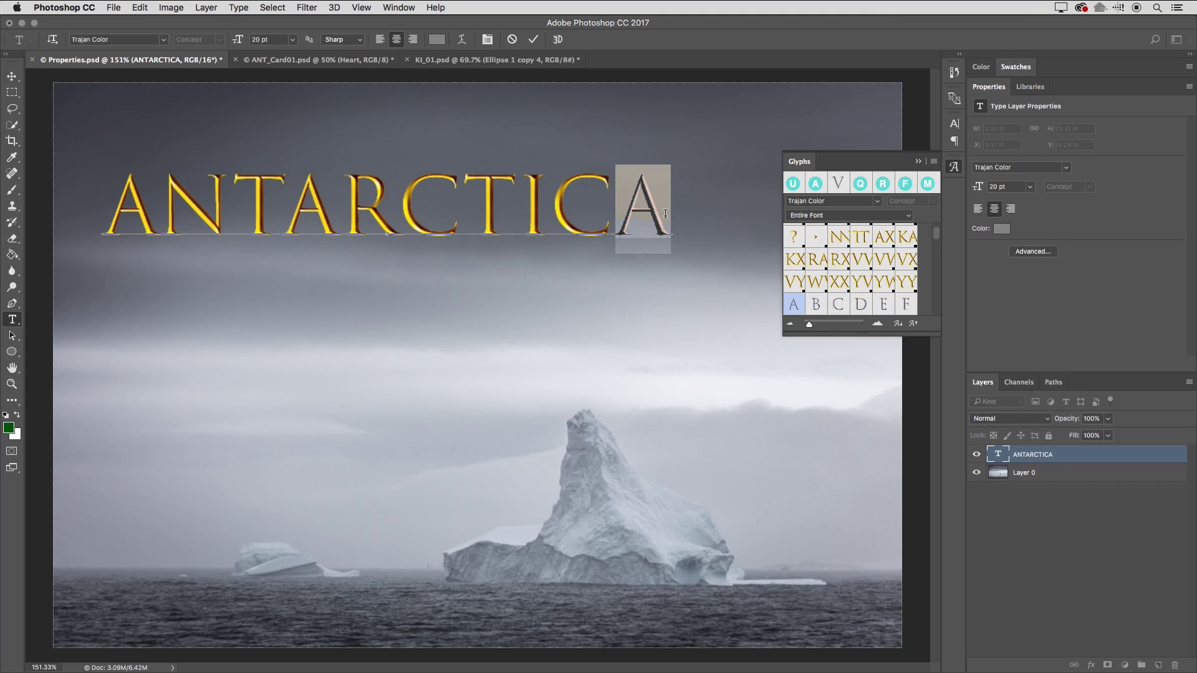
key("super+Return")
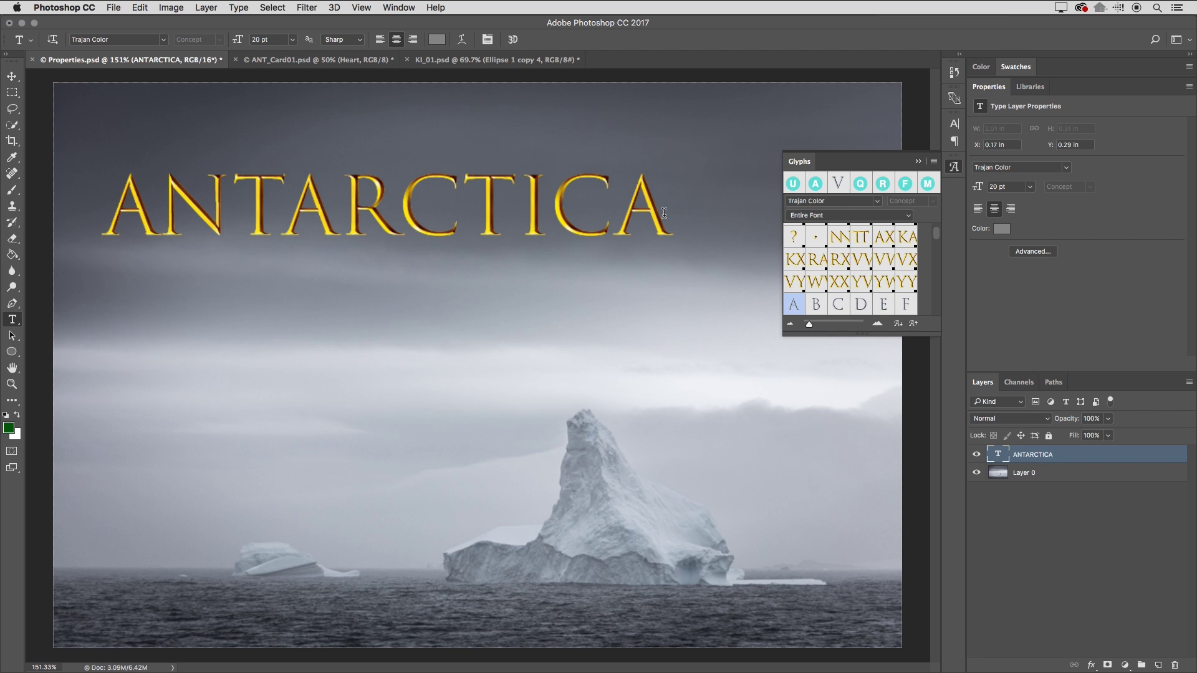
Start a new type layer below the title and set the Glyphs panel font to EmojiOne.
left_click(381, 331)
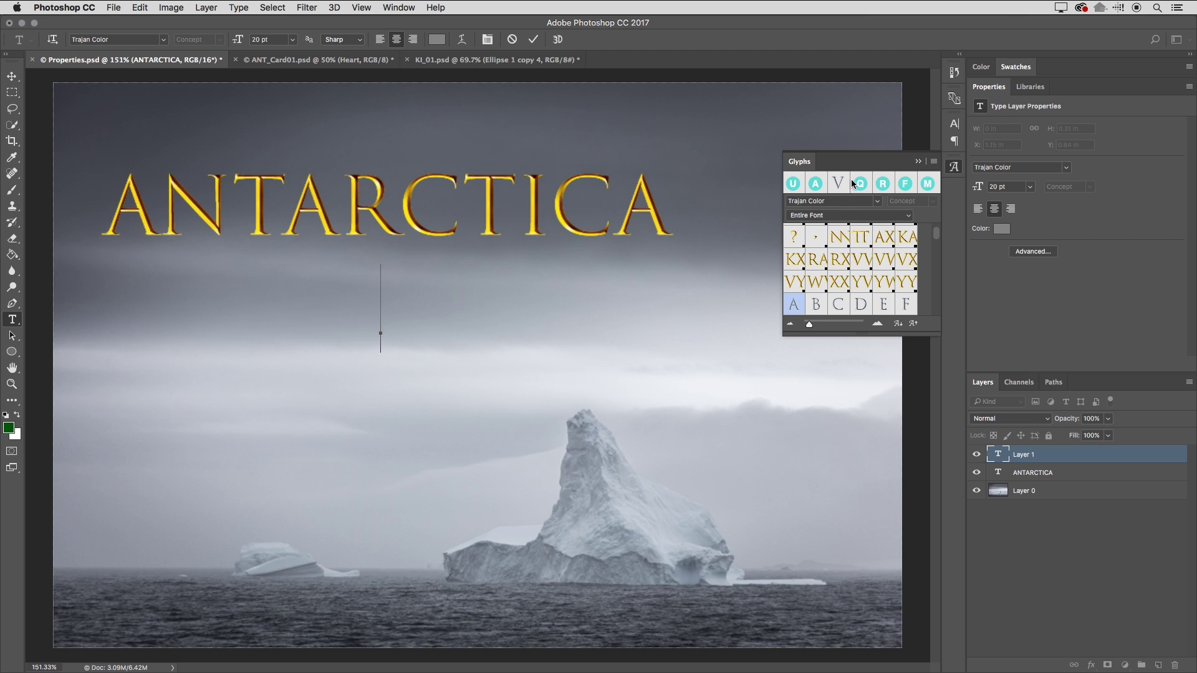
left_click(877, 200)
scroll(876, 224, "up", 20)
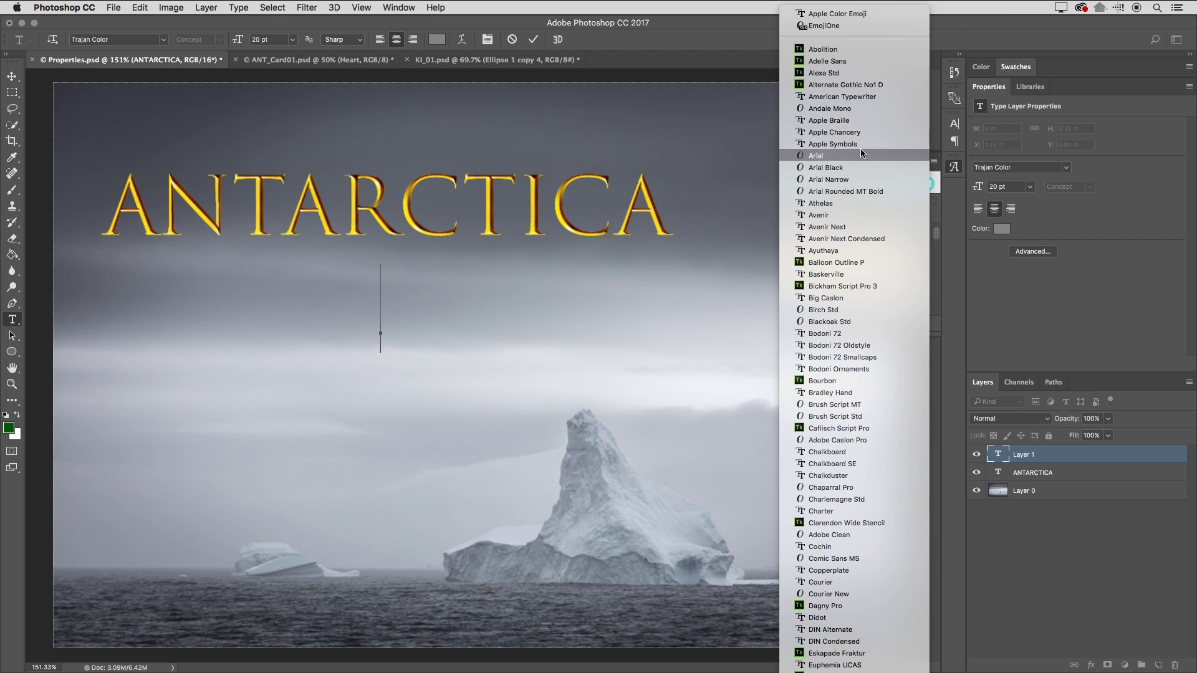
left_click(860, 25)
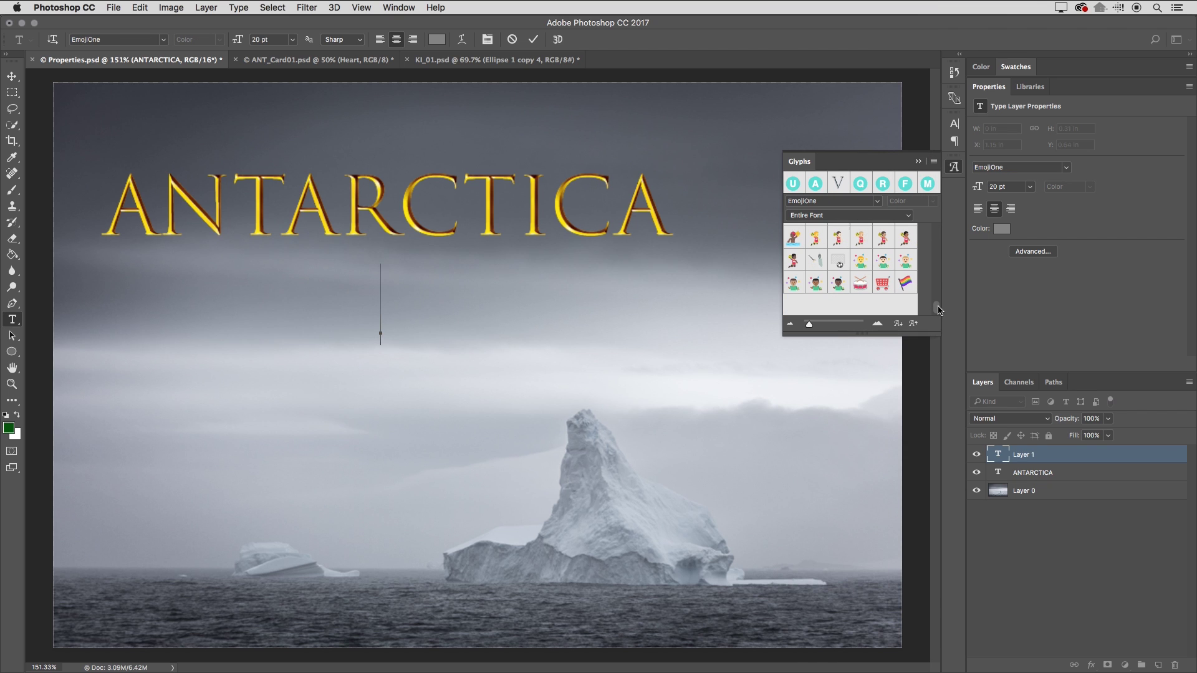
left_click_drag(938, 308, 939, 231)
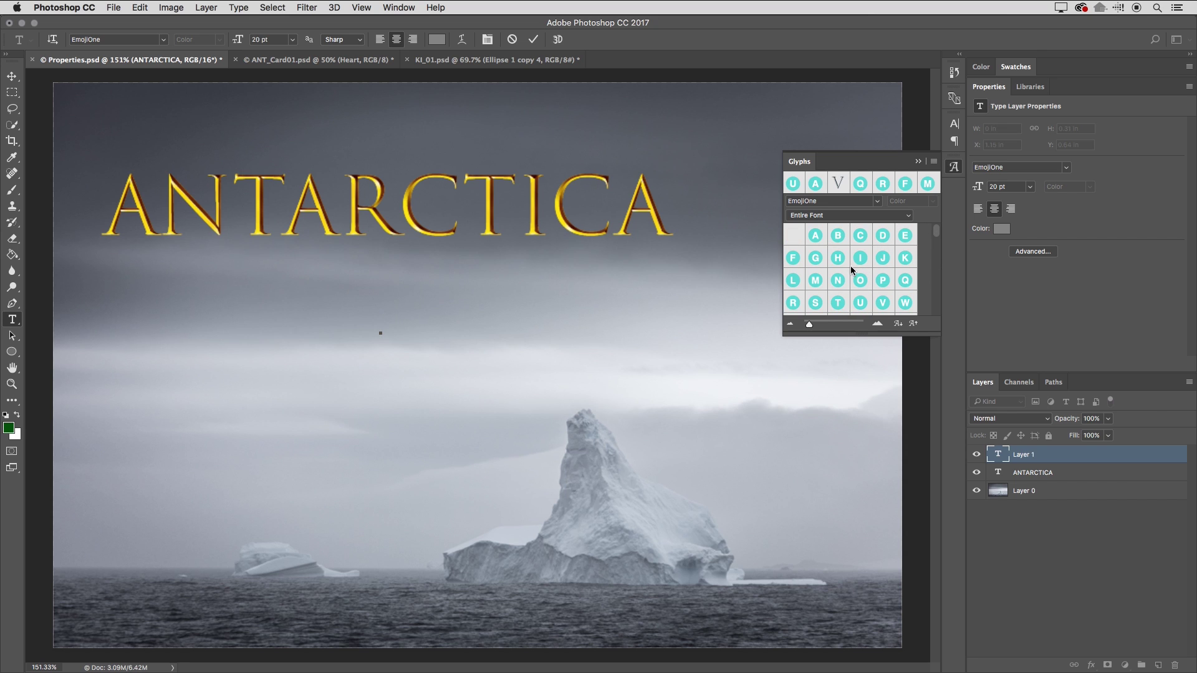
Insert the circled A and circled Q glyphs to form the Antarctica flag emoji.
double_click(815, 236)
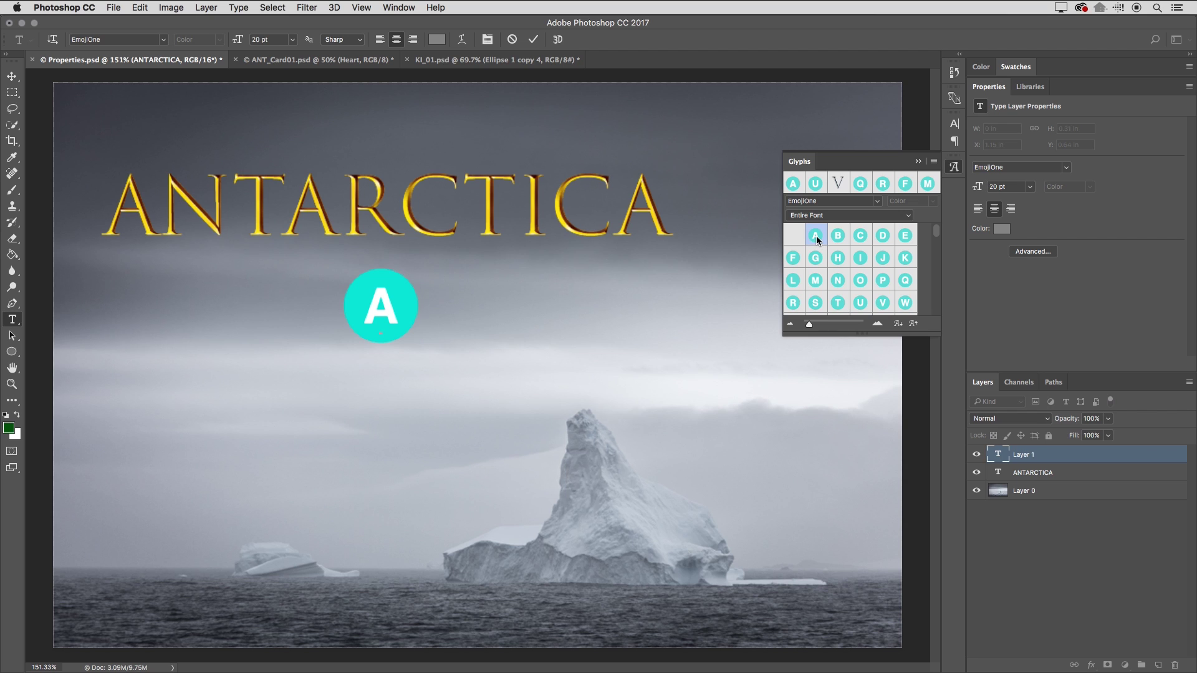
double_click(905, 281)
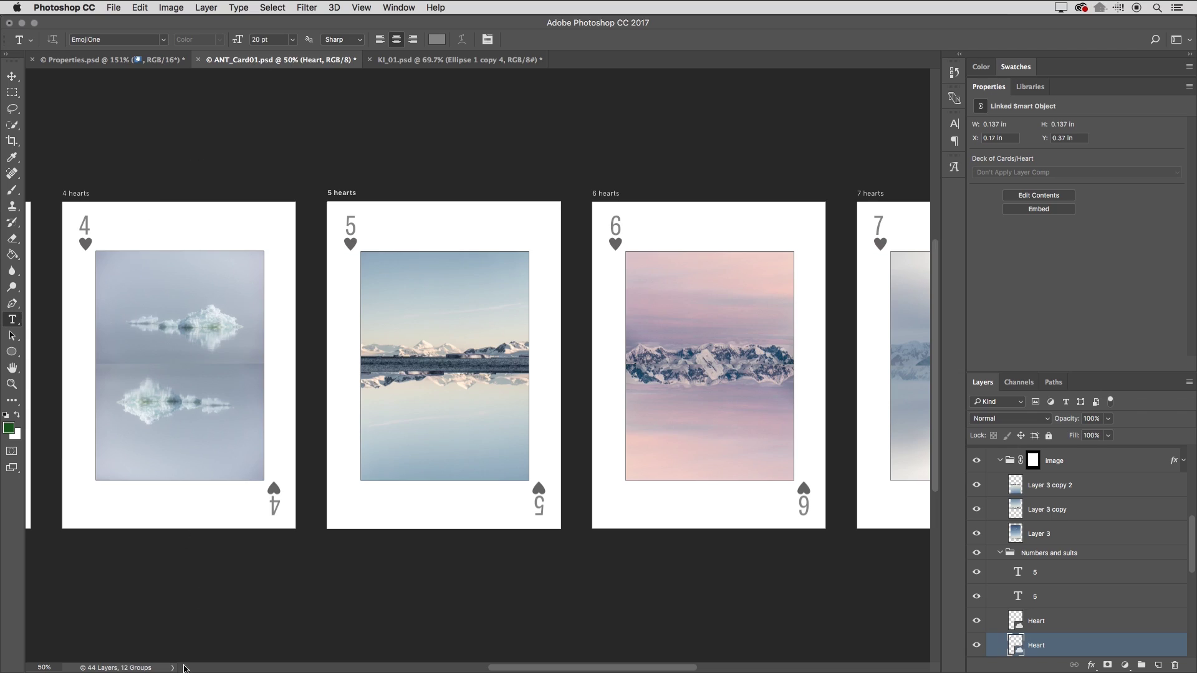
Check the document info choices, then switch from the Move tool to the Artboard Tool.
left_click(174, 668)
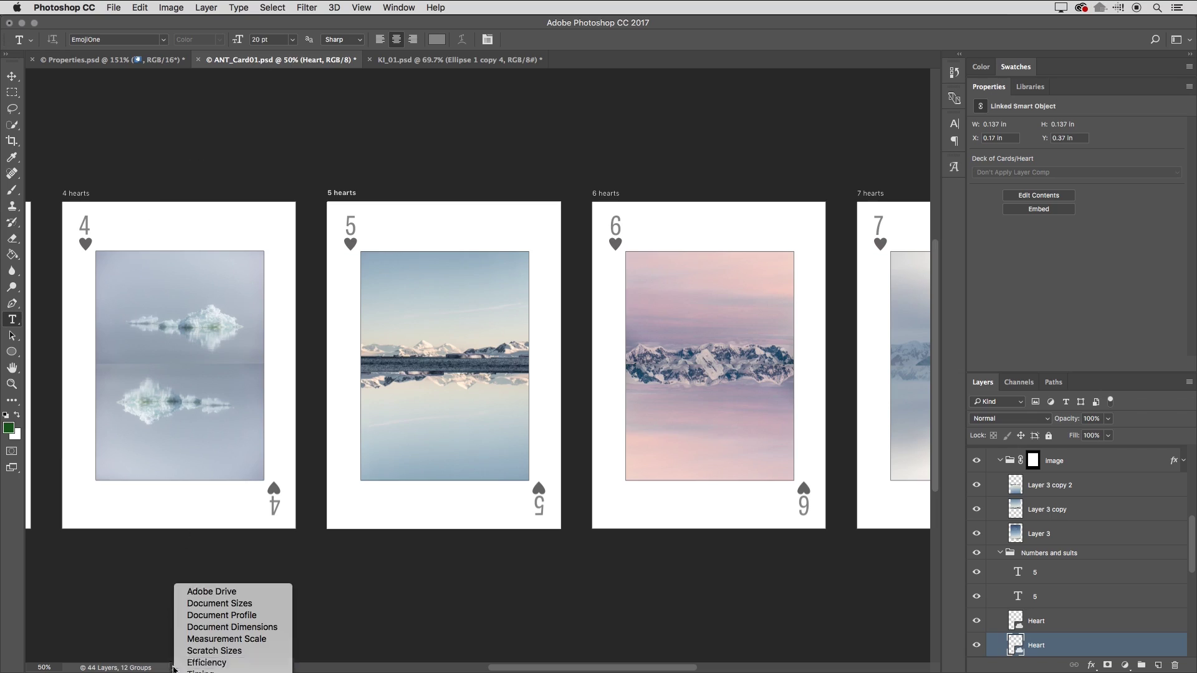
left_click(169, 668)
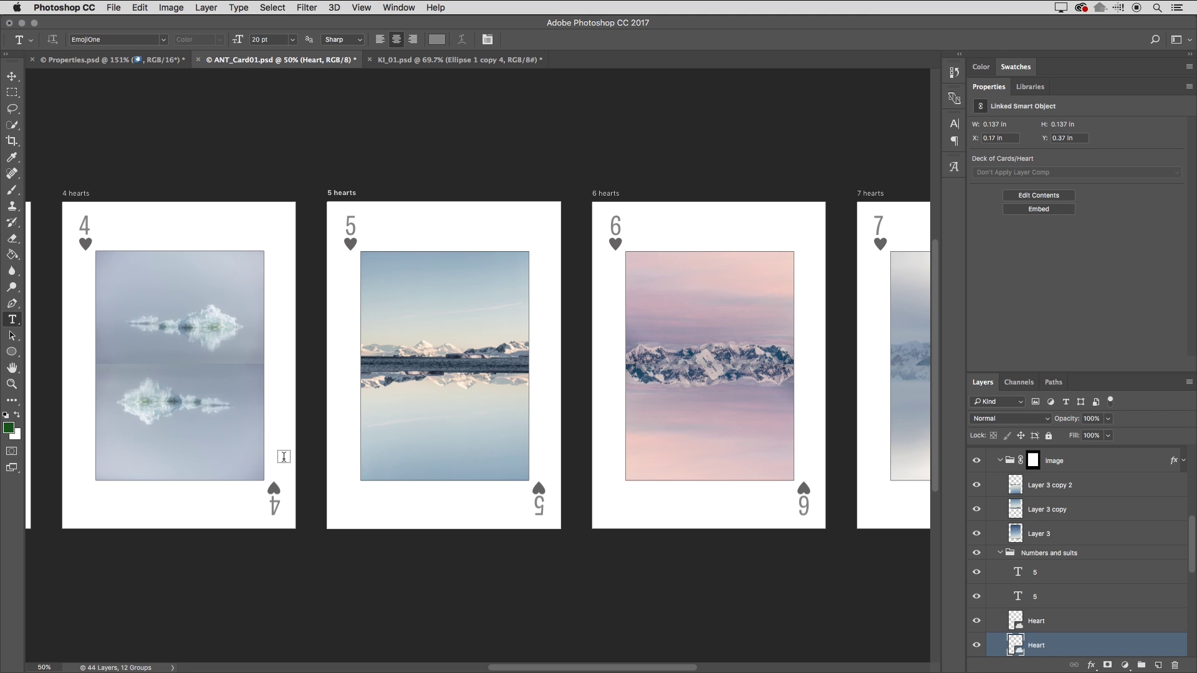
left_click(12, 76)
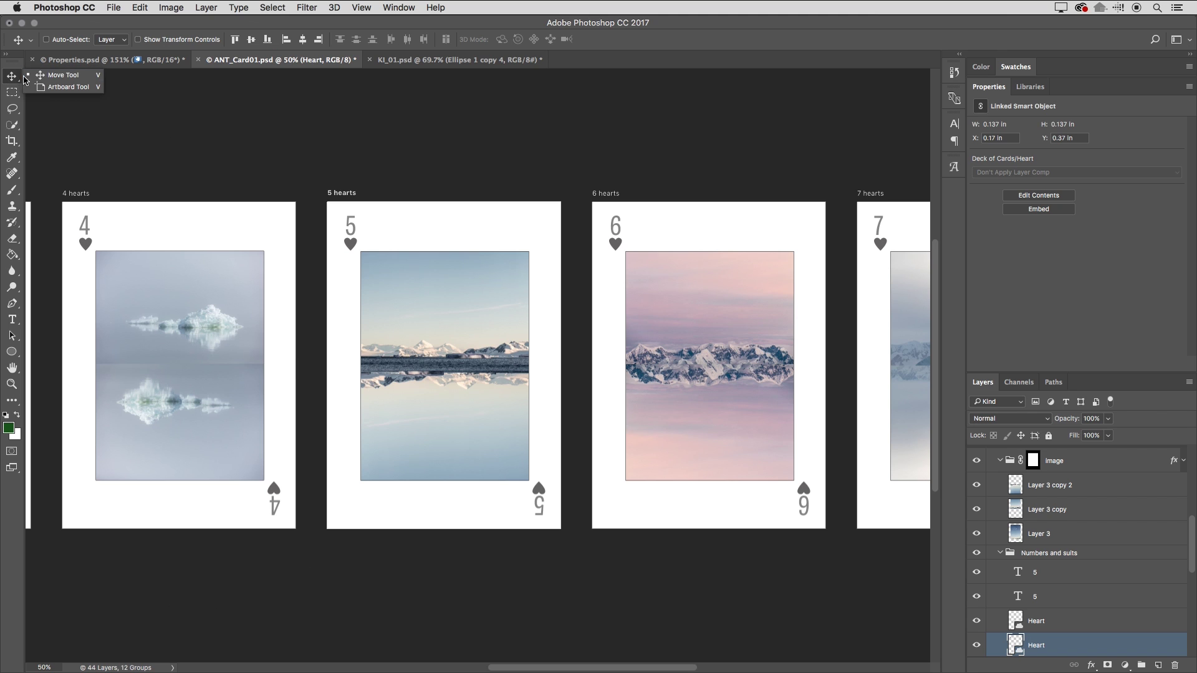
left_click(53, 89)
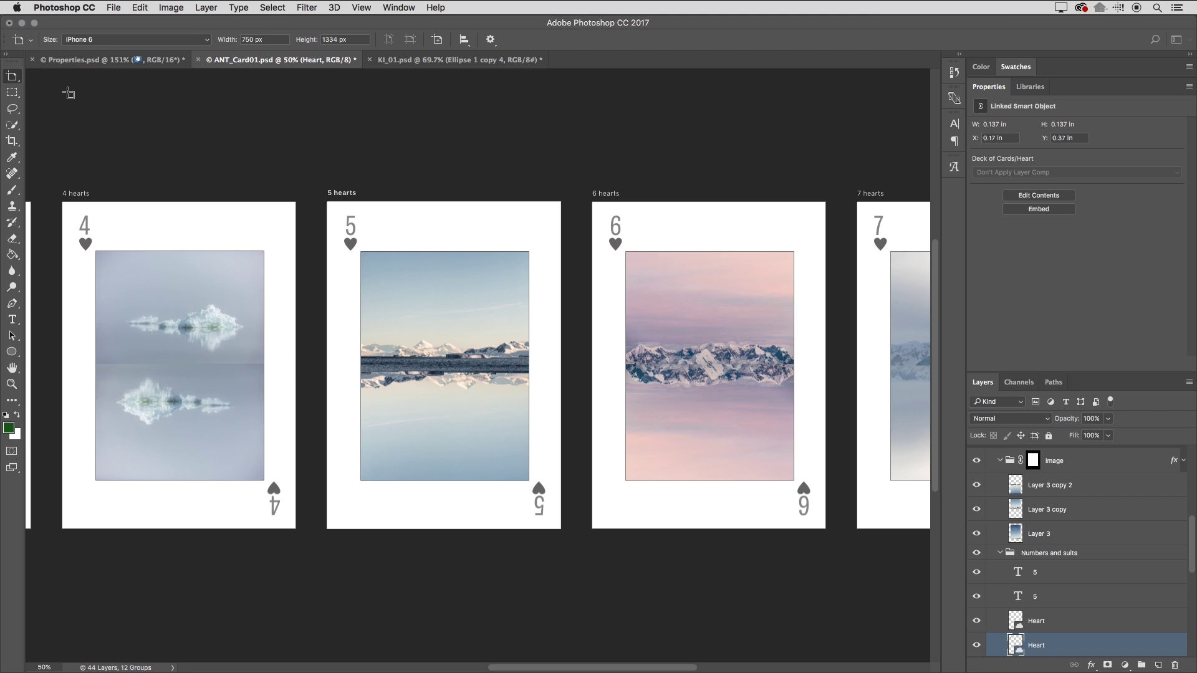
Review the Artboard Tool's settings dropdown, then bring up the File menu.
left_click(490, 39)
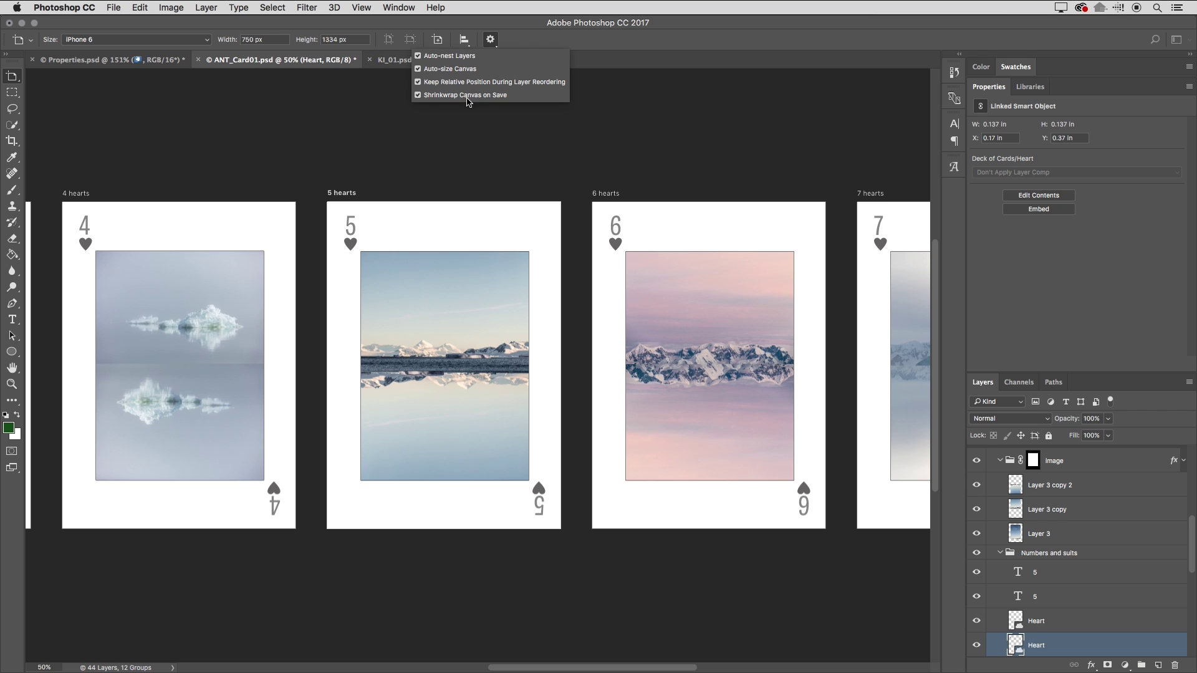
left_click(523, 36)
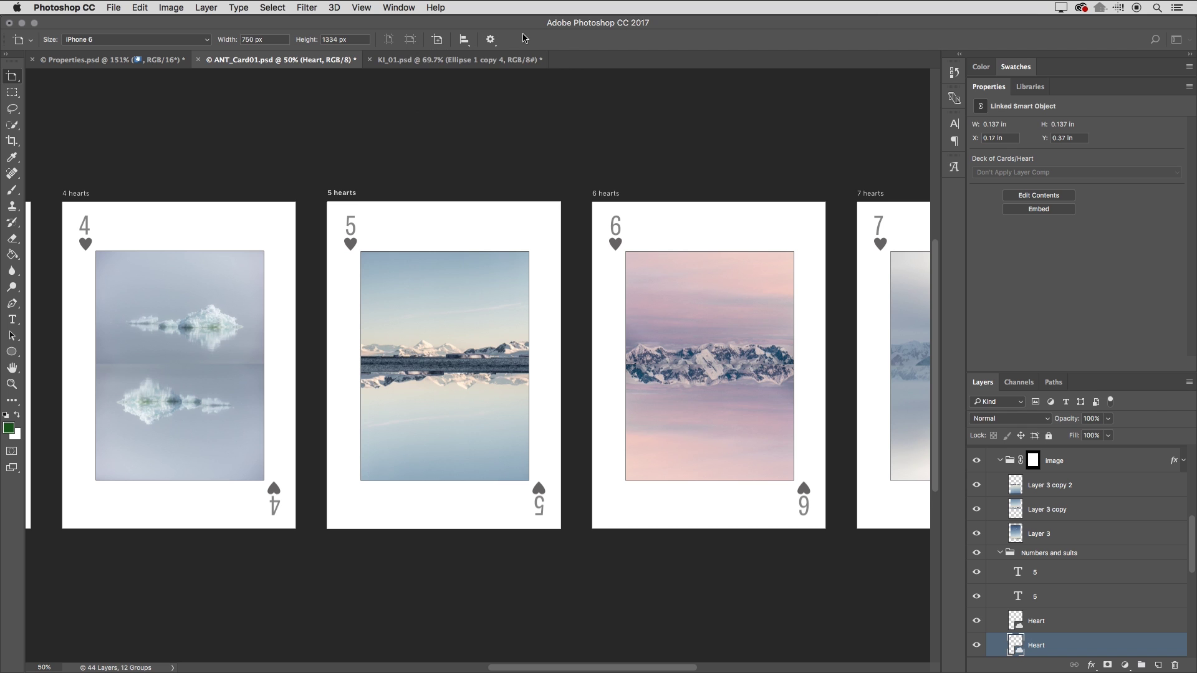
left_click(116, 7)
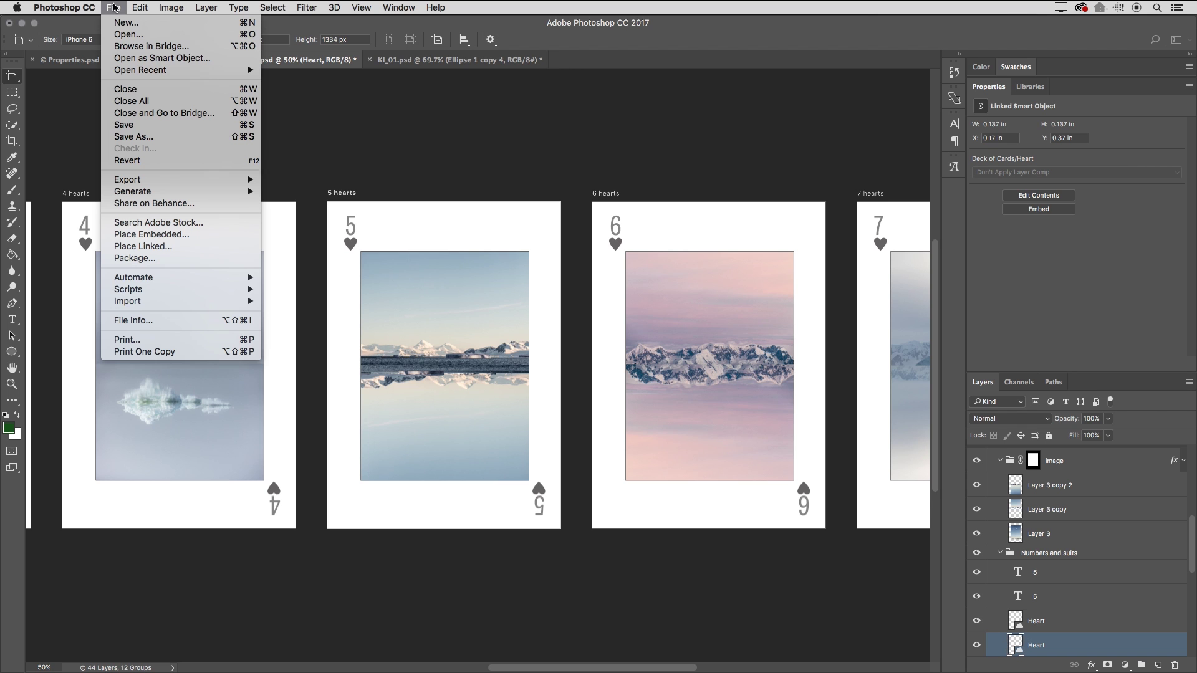
Save the card as ANT_Card02.psd with Maximize Compatibility kept on, then switch documents.
left_click(149, 136)
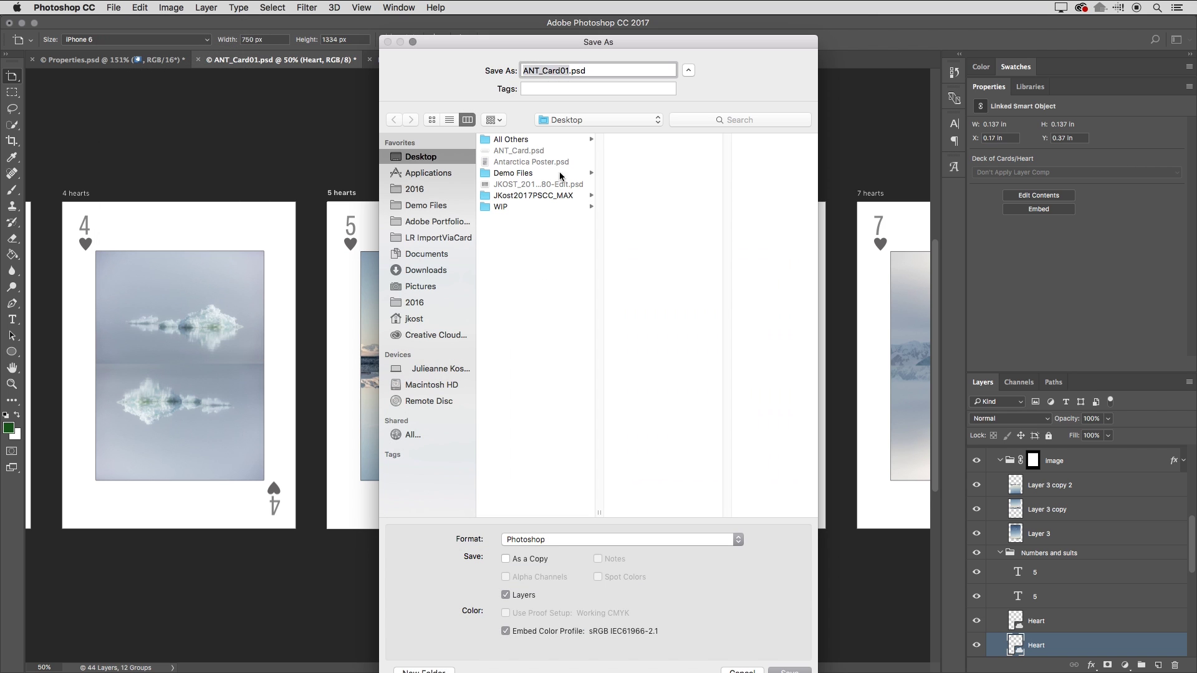
left_click(570, 71)
key("BackSpace")
type("2")
key("Return")
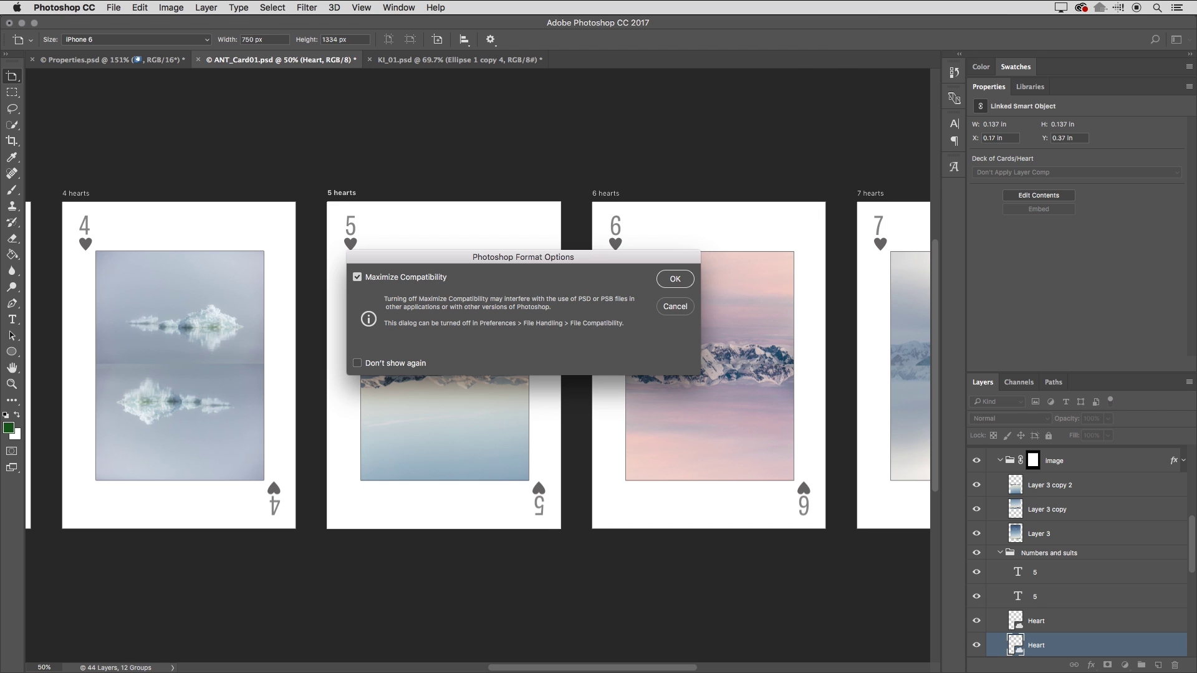
left_click(675, 279)
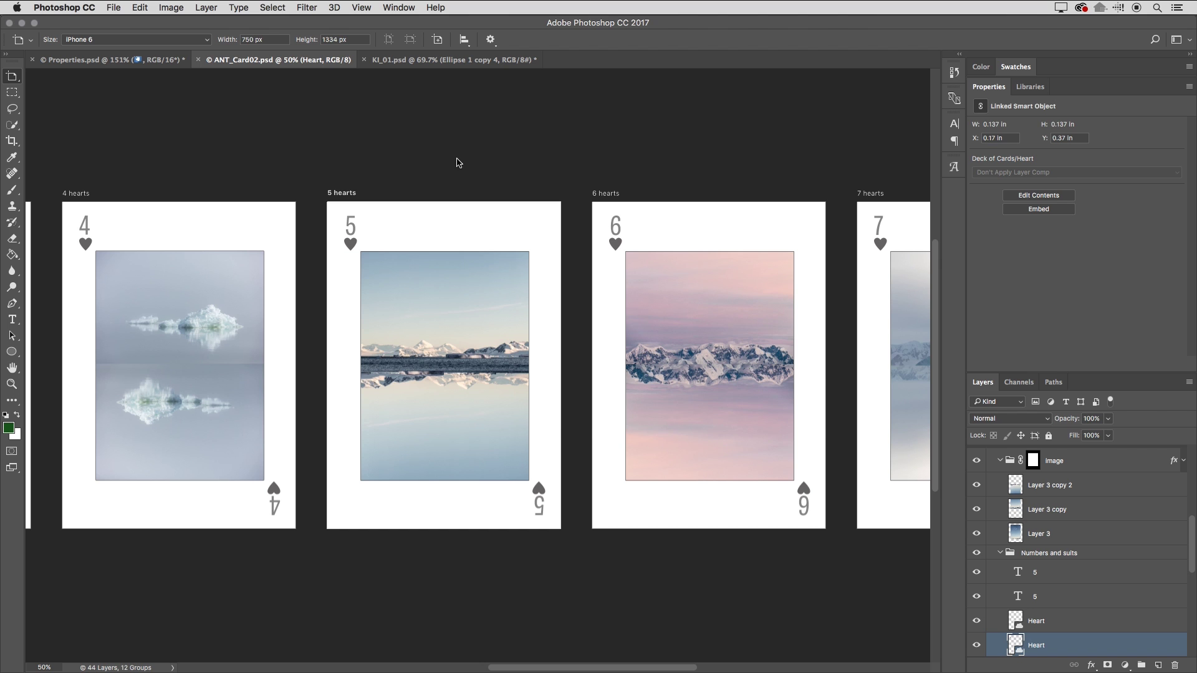
key("super+Tab")
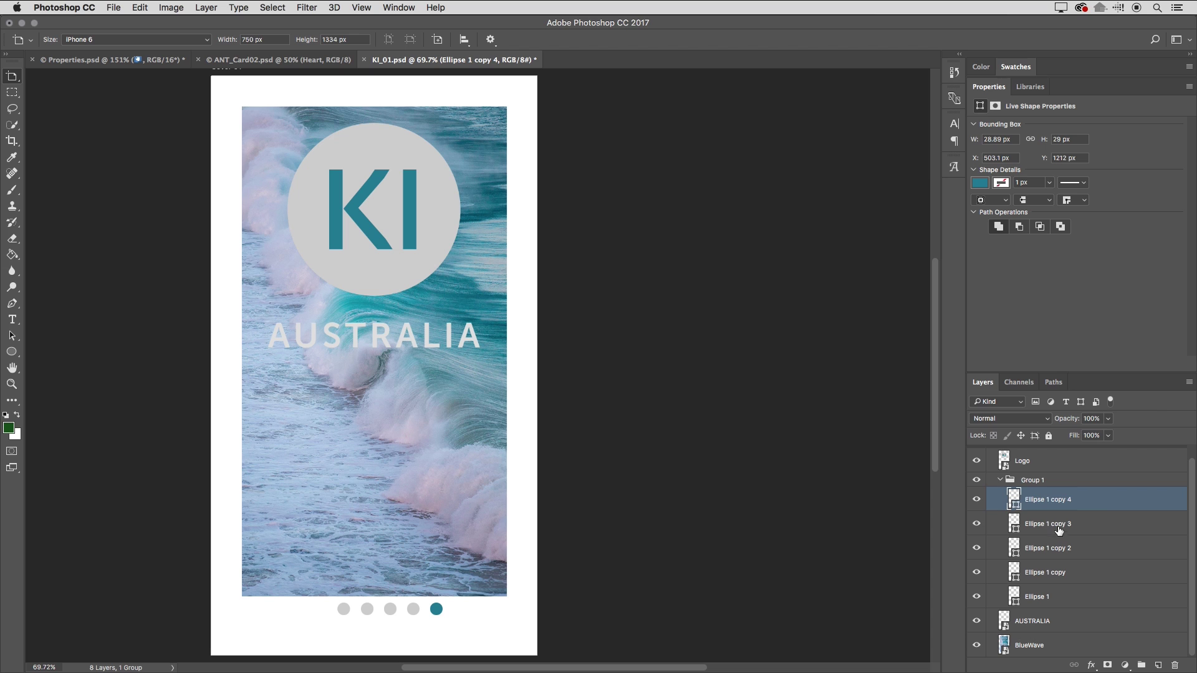
Copy the Ellipse 1 copy 4 layer's shape as SVG and browse Edit > Copy Special.
right_click(1108, 501)
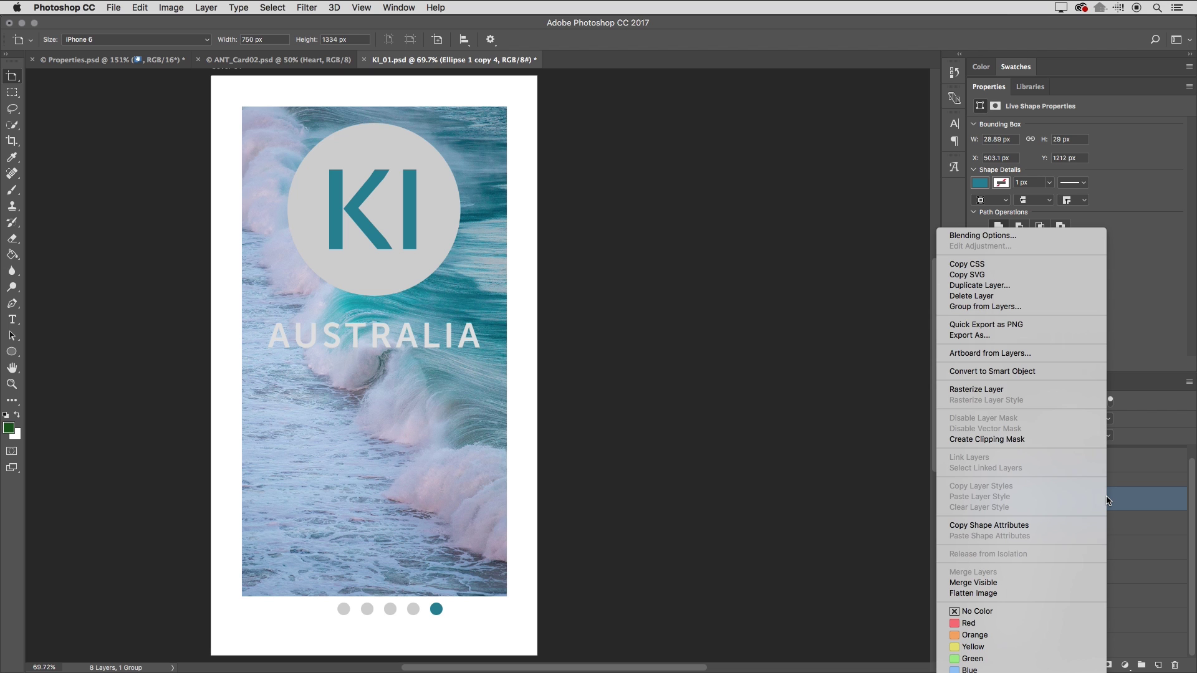
left_click(1048, 278)
left_click(140, 8)
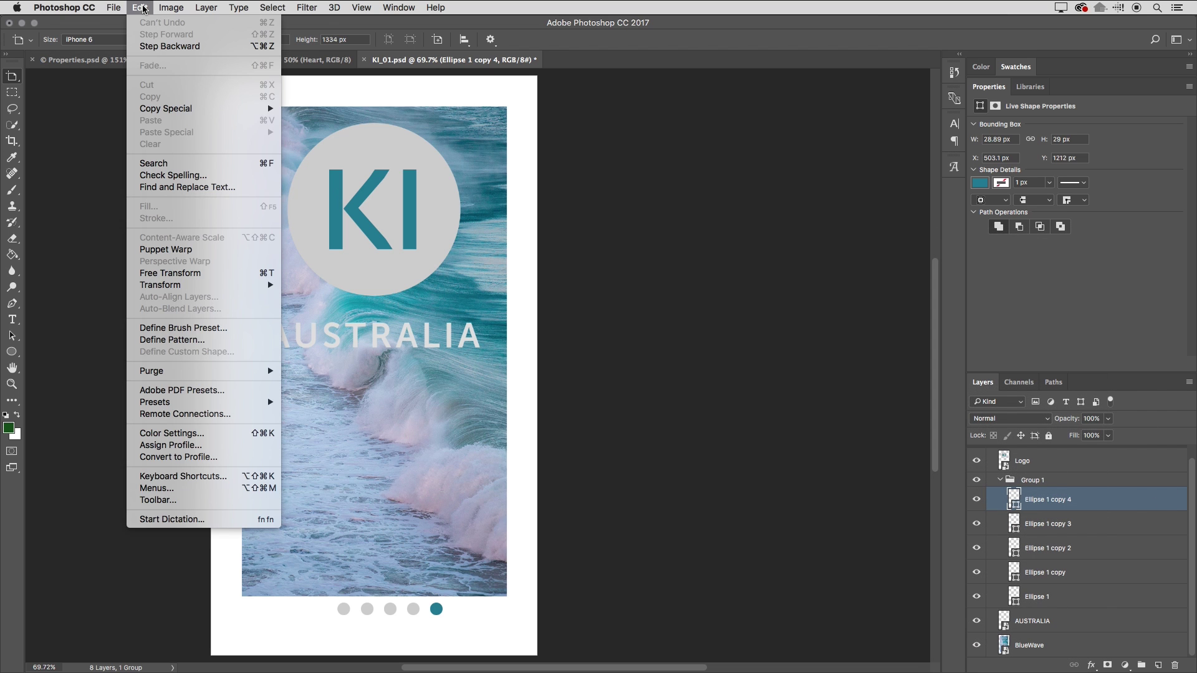
mouse_move(190, 113)
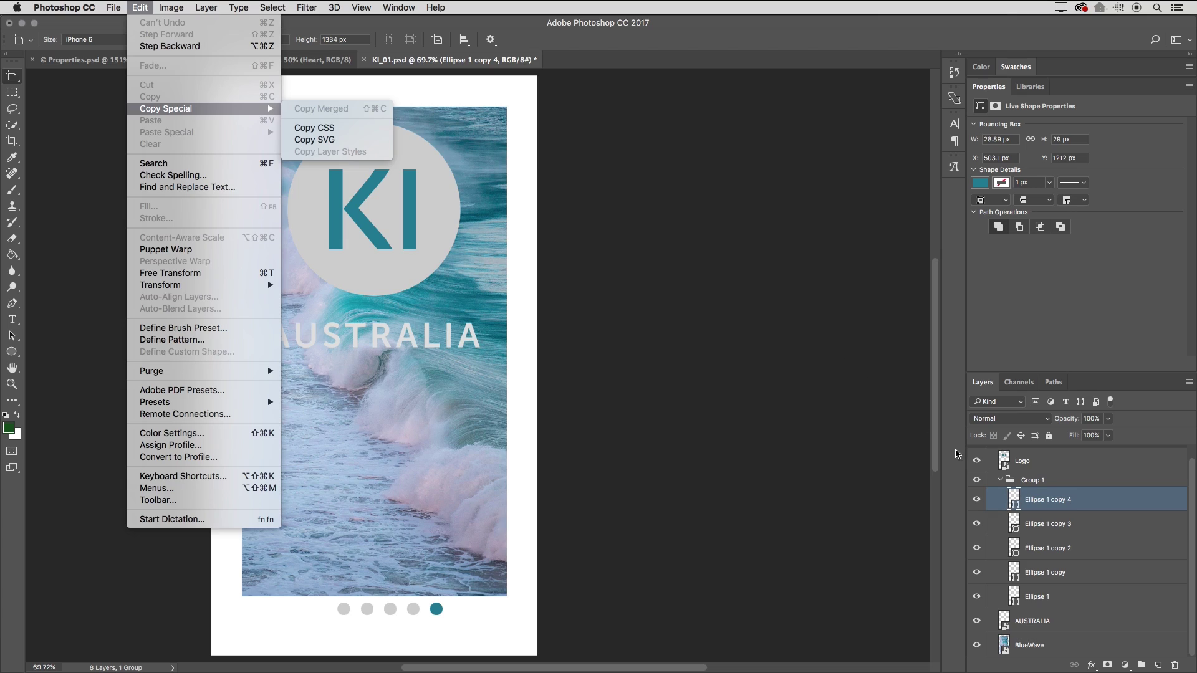
Dismiss the Edit menu and select the Ellipse 1 copy 3 and copy 2 layers.
key("Escape")
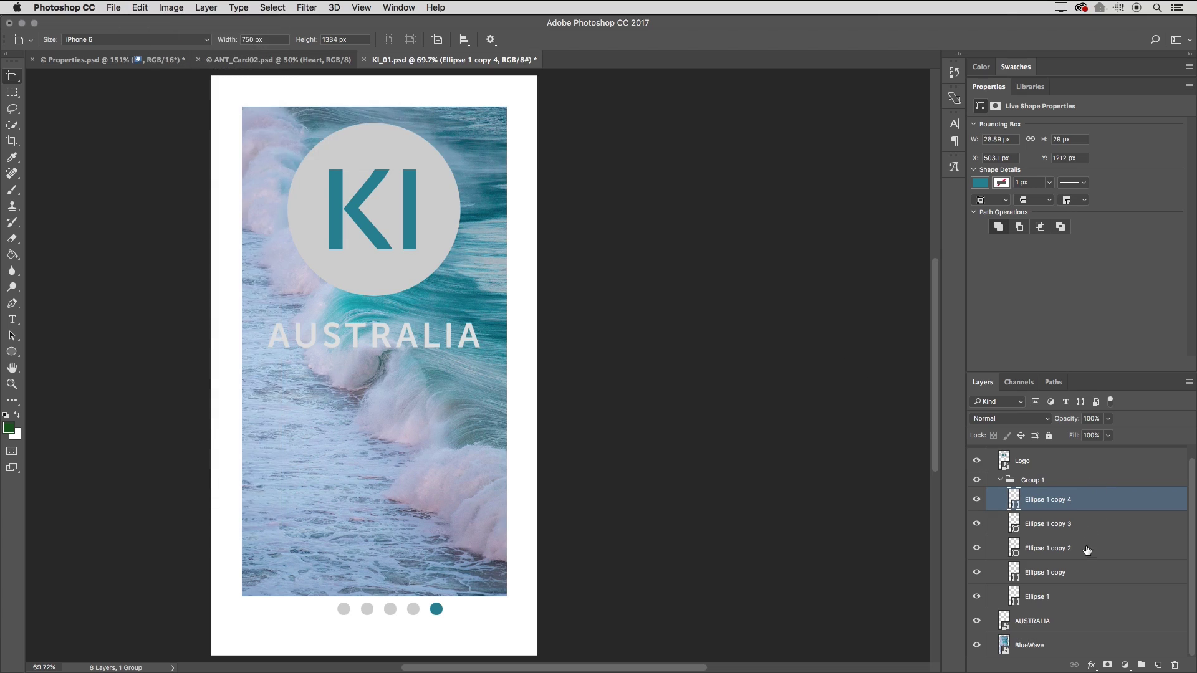
left_click(1083, 530)
left_click(1085, 550)
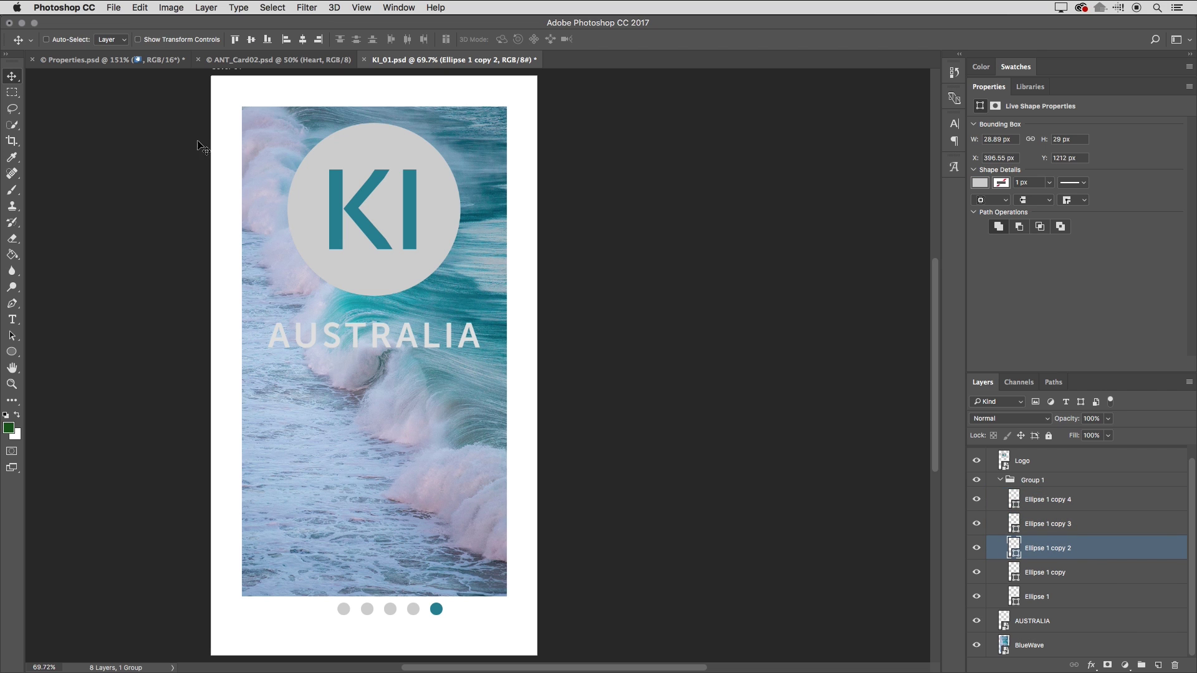
Open Preferences from the Photoshop CC menu and go to its Interface page.
left_click(52, 6)
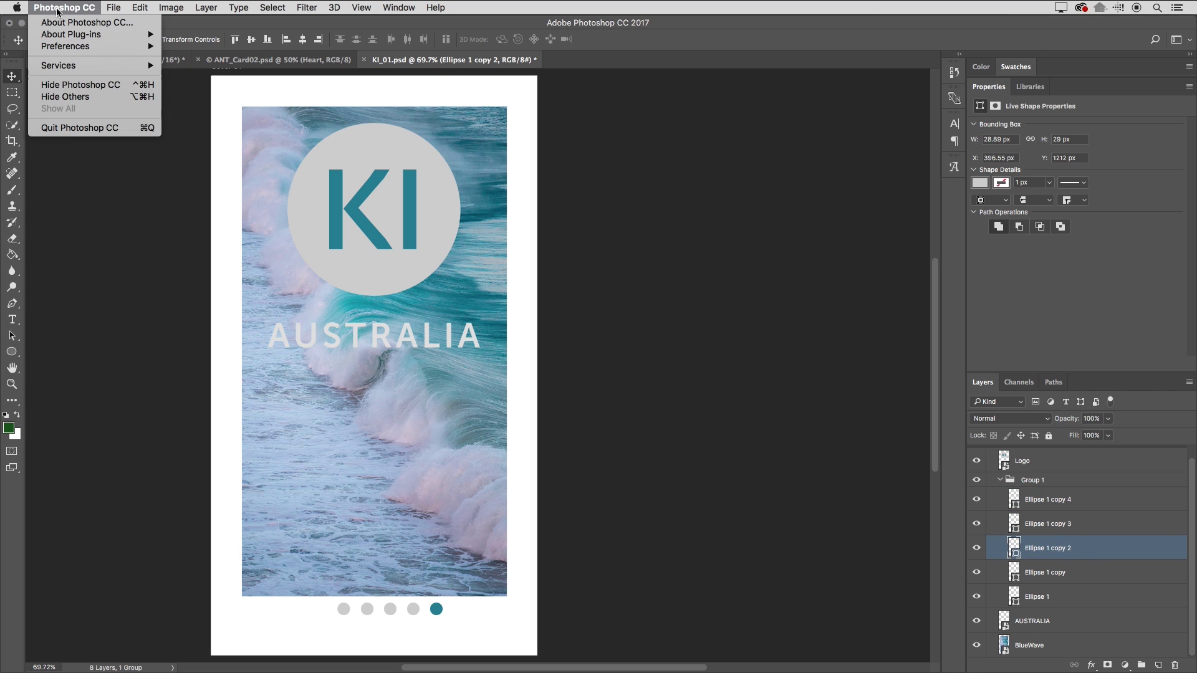
mouse_move(70, 45)
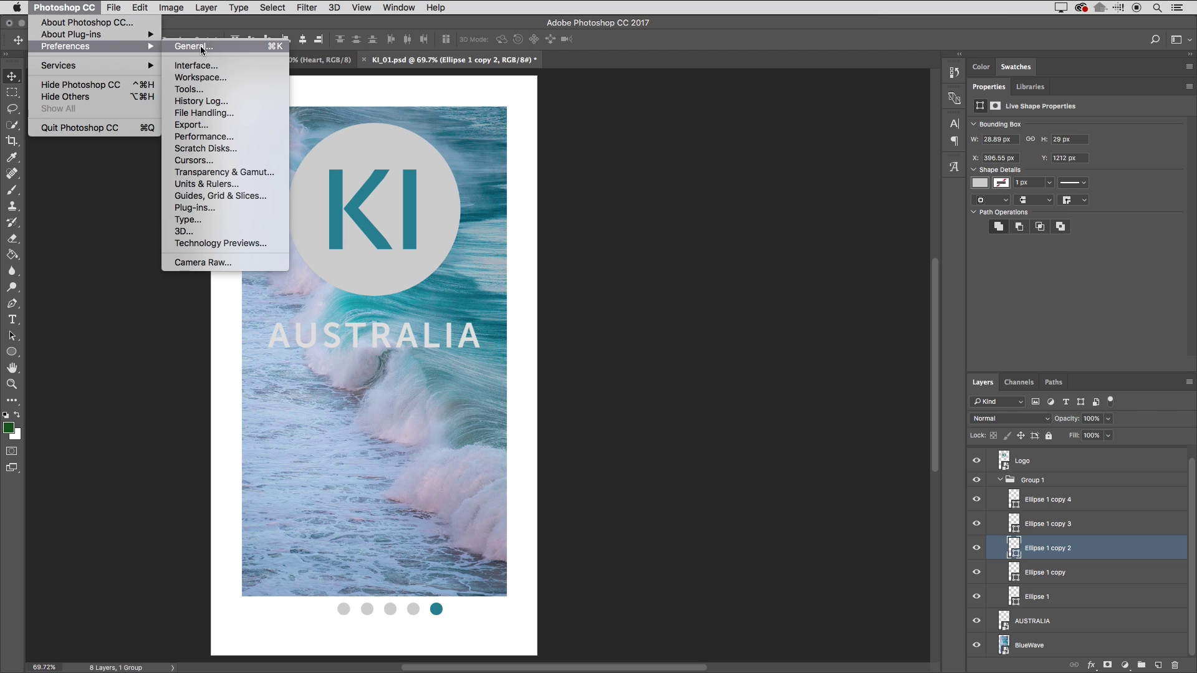
left_click(211, 65)
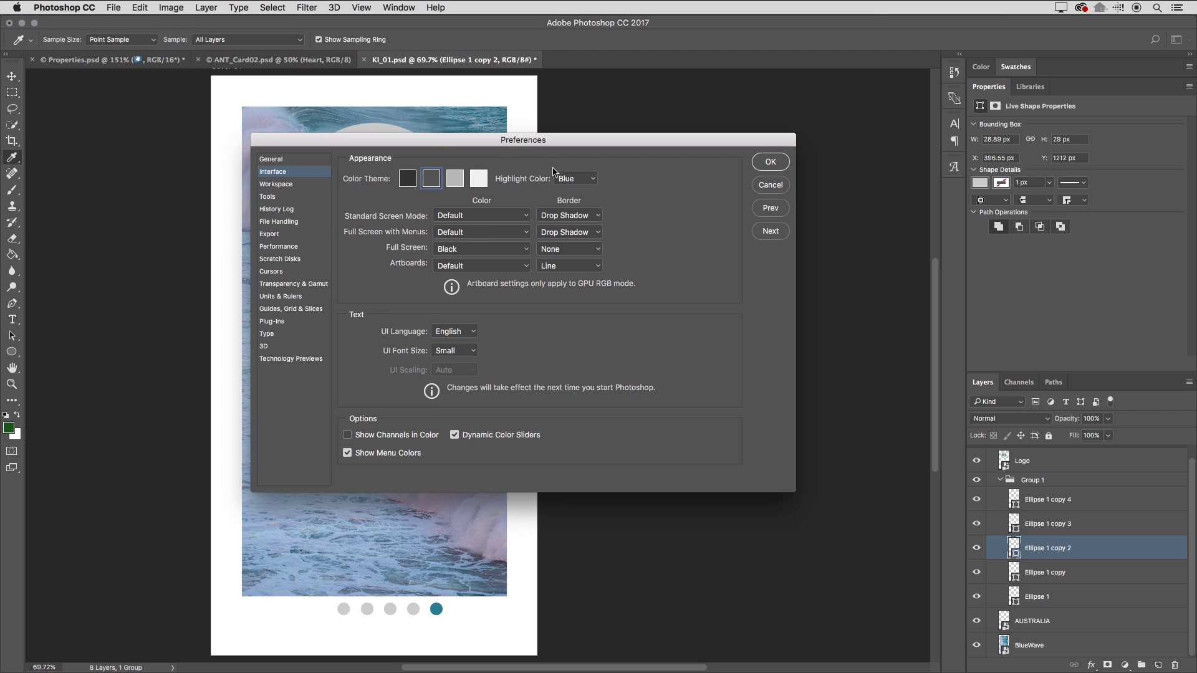